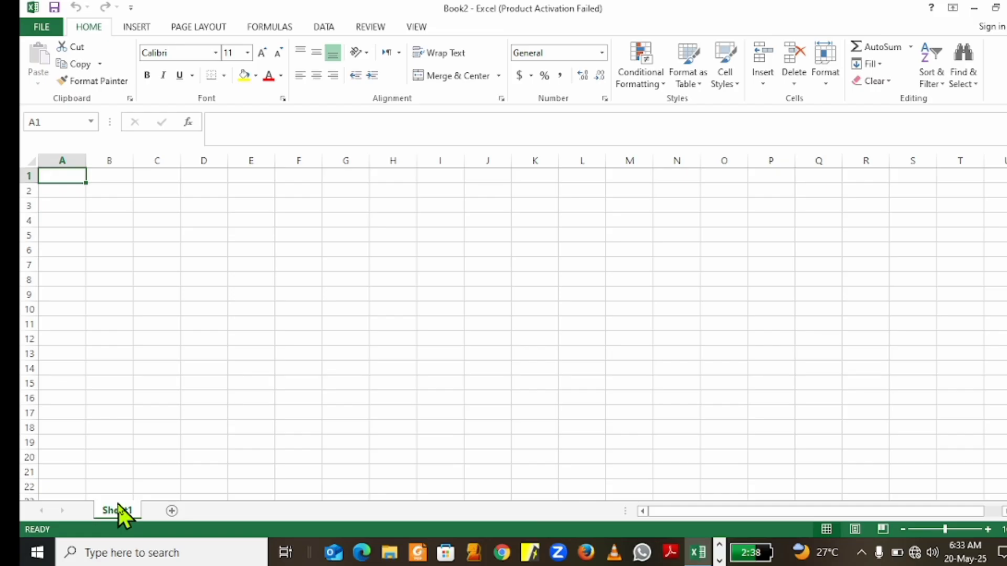
# - Add two new worksheets to the workbook and rename Sheet1 as RESULTS
pyautogui.click(173, 511)
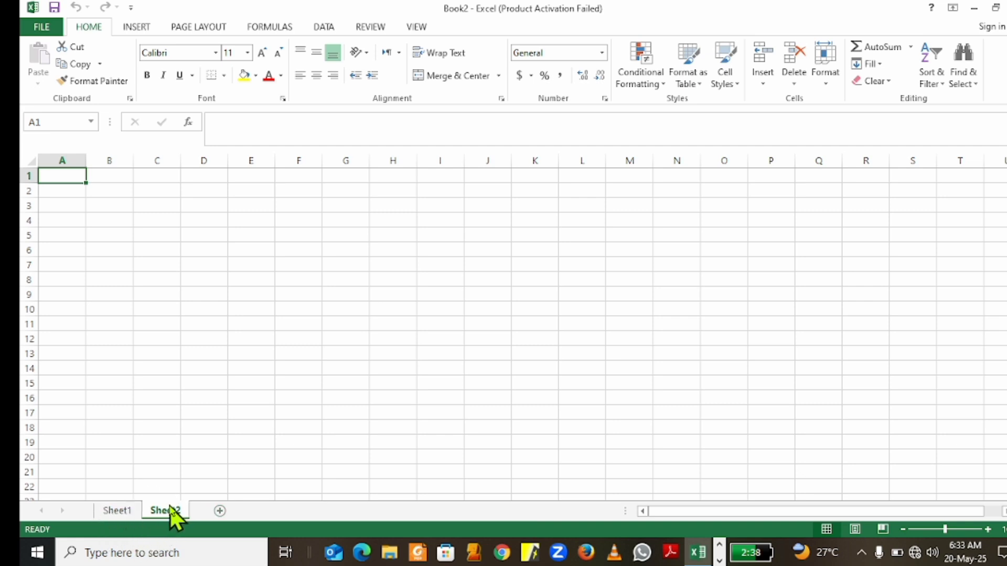
pyautogui.click(219, 511)
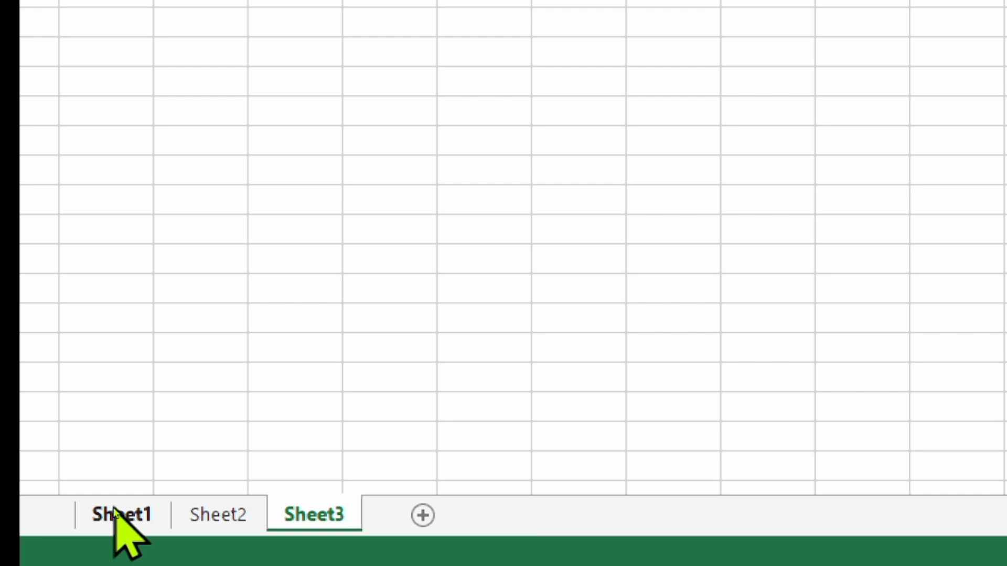
pyautogui.rightClick(114, 511)
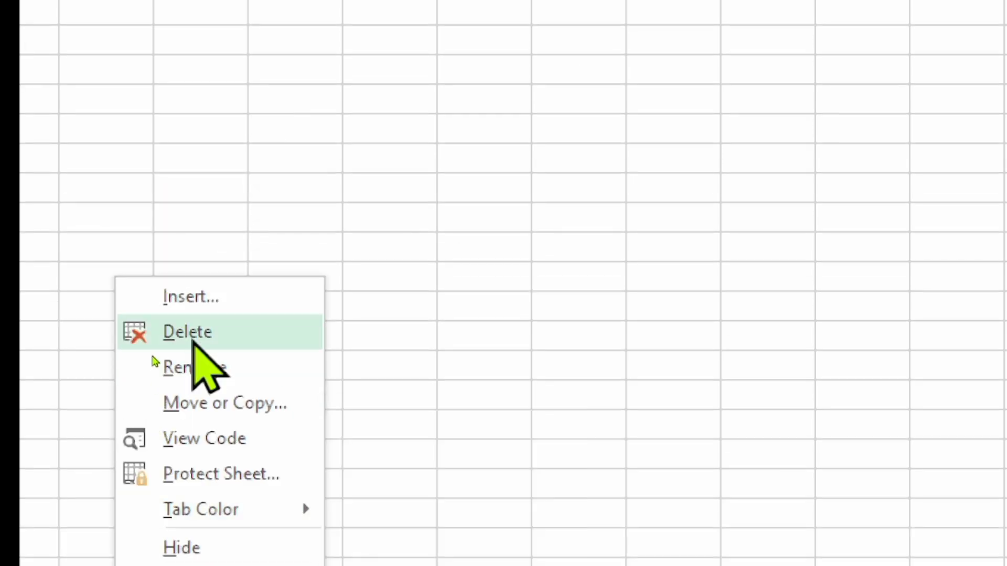
pyautogui.click(154, 370)
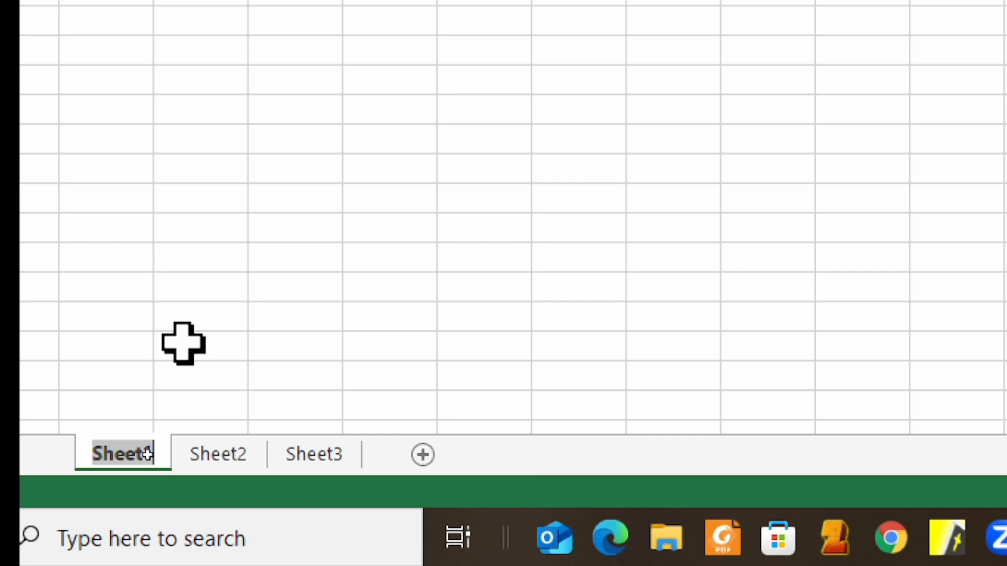
pyautogui.write('r')
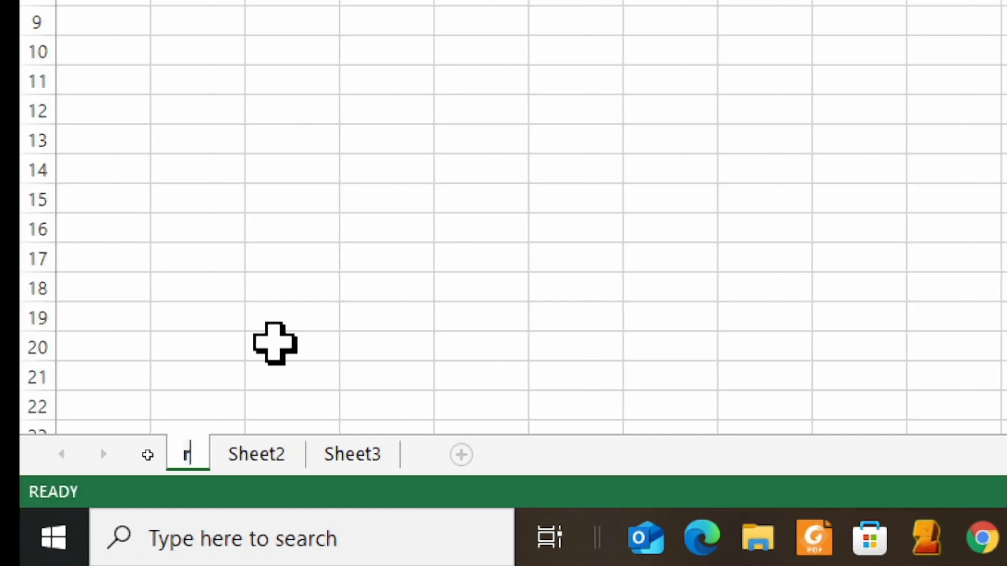
pyautogui.press('BackSpace')
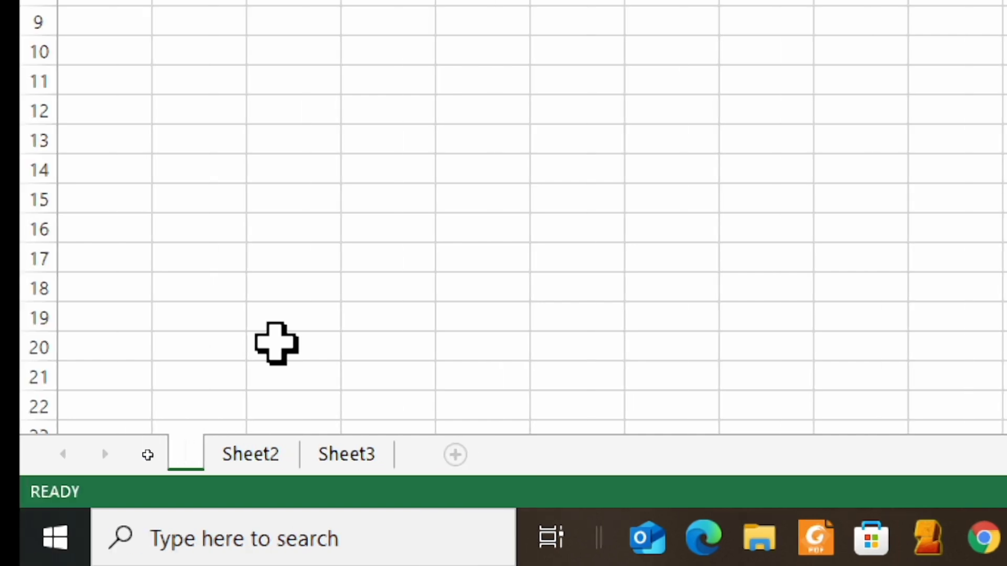
pyautogui.write('RES')
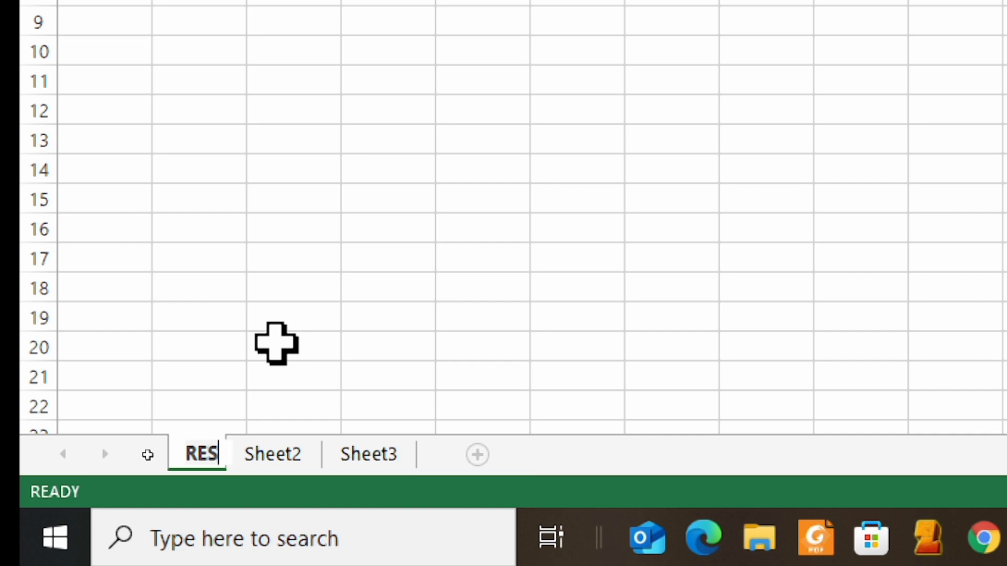
pyautogui.write('ULTS')
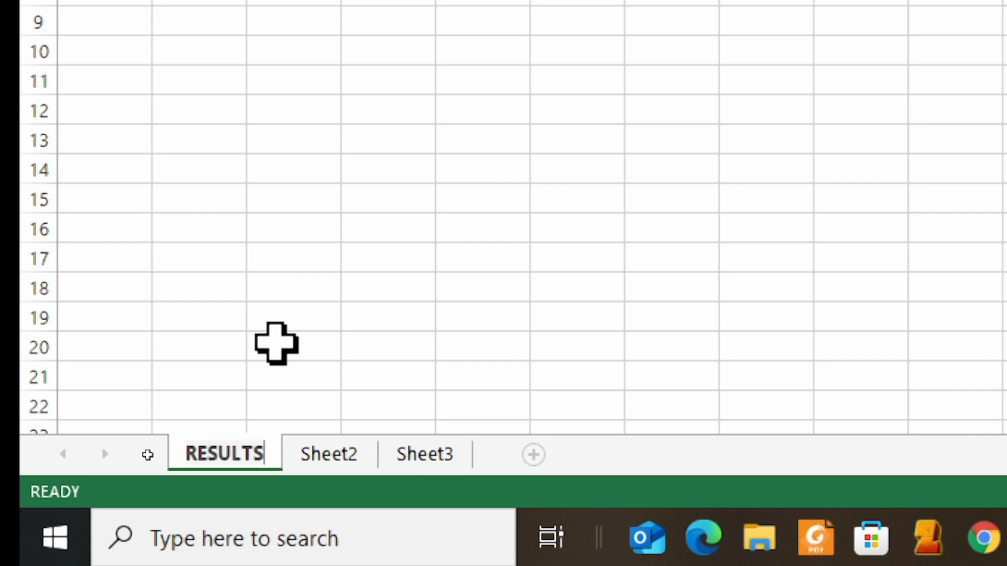
pyautogui.press('Return')
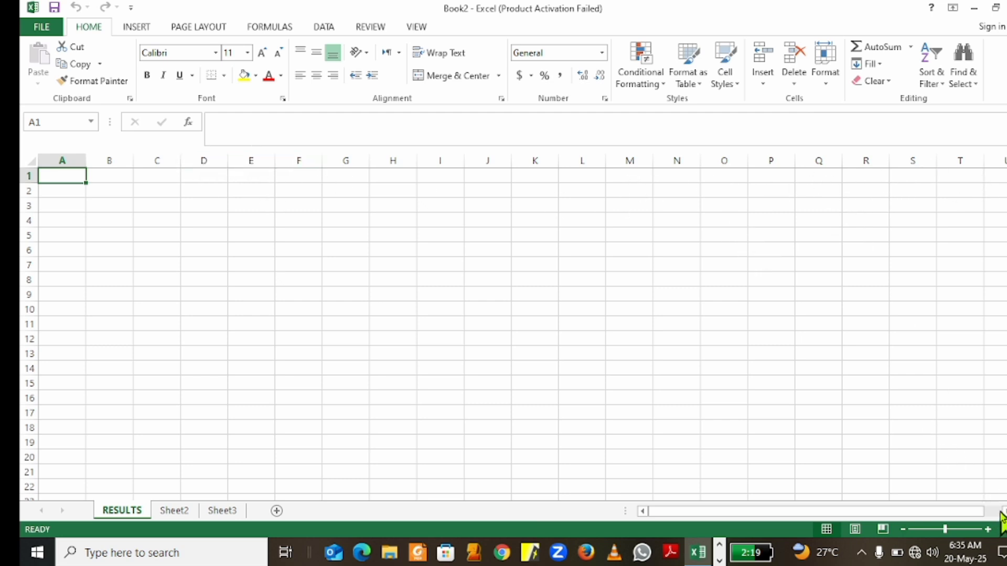
pyautogui.moveTo(1003, 512); pyautogui.dragTo(1002, 511)
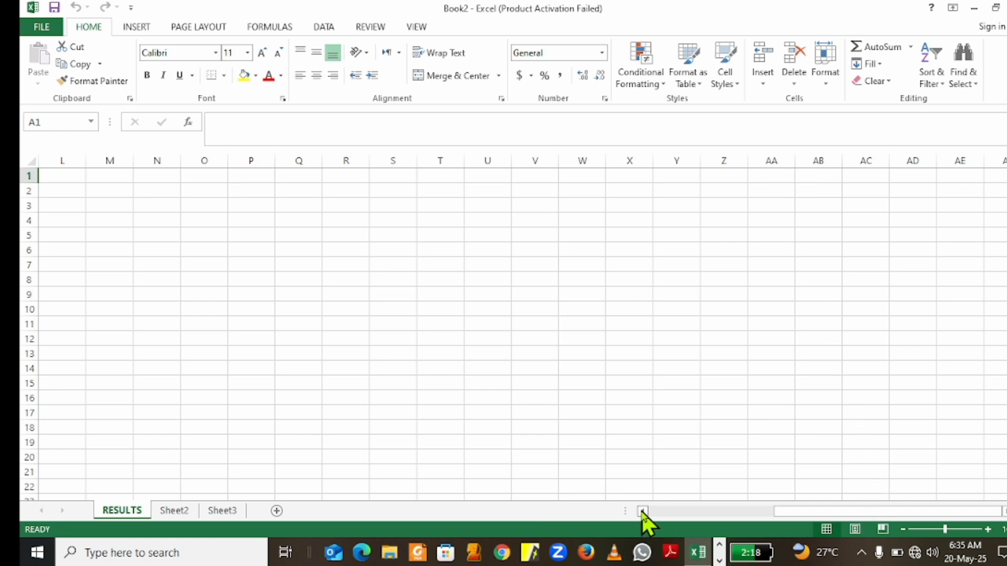
pyautogui.moveTo(642, 512); pyautogui.dragTo(643, 514)
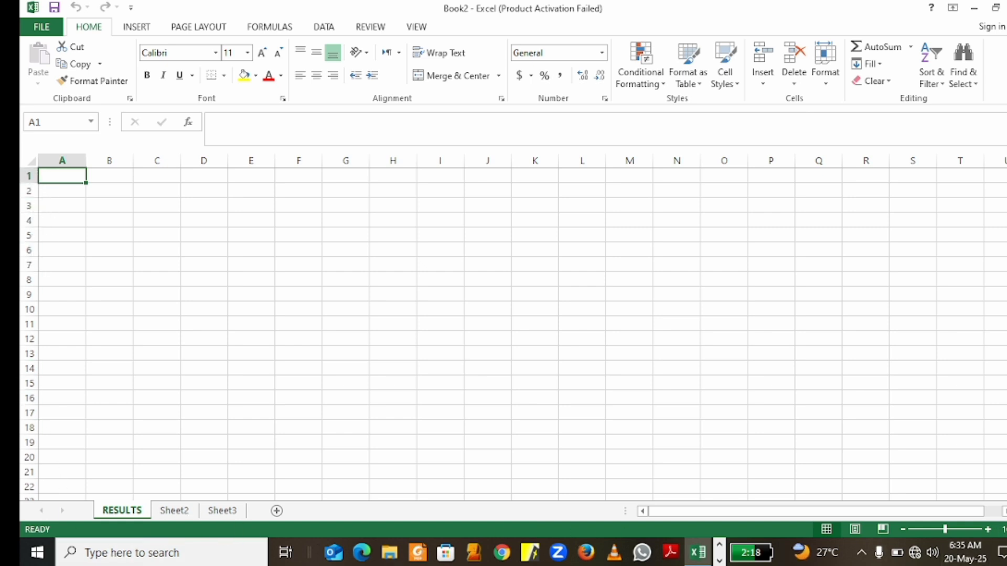
pyautogui.scroll(-2, 514, 330)
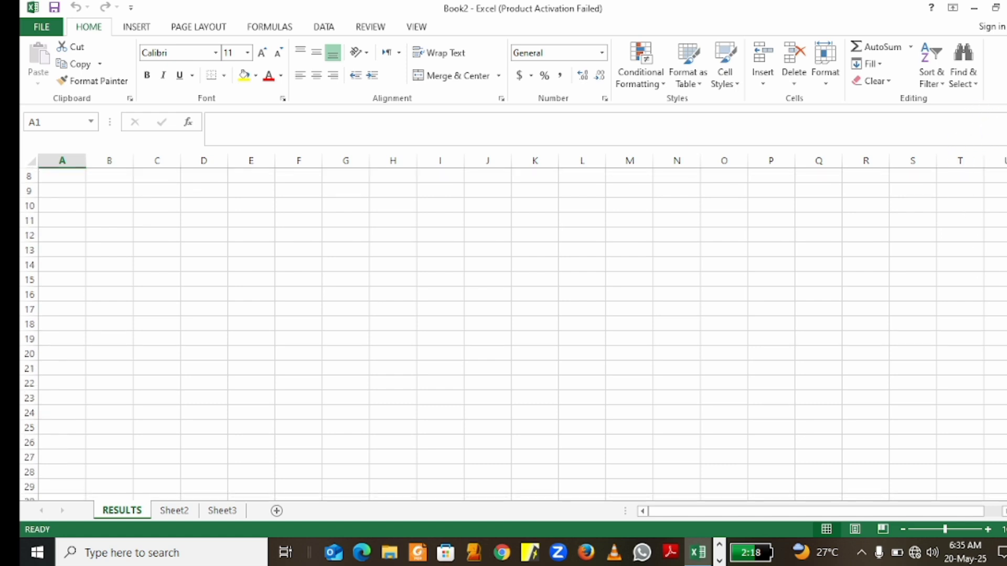
pyautogui.scroll(3, 514, 330)
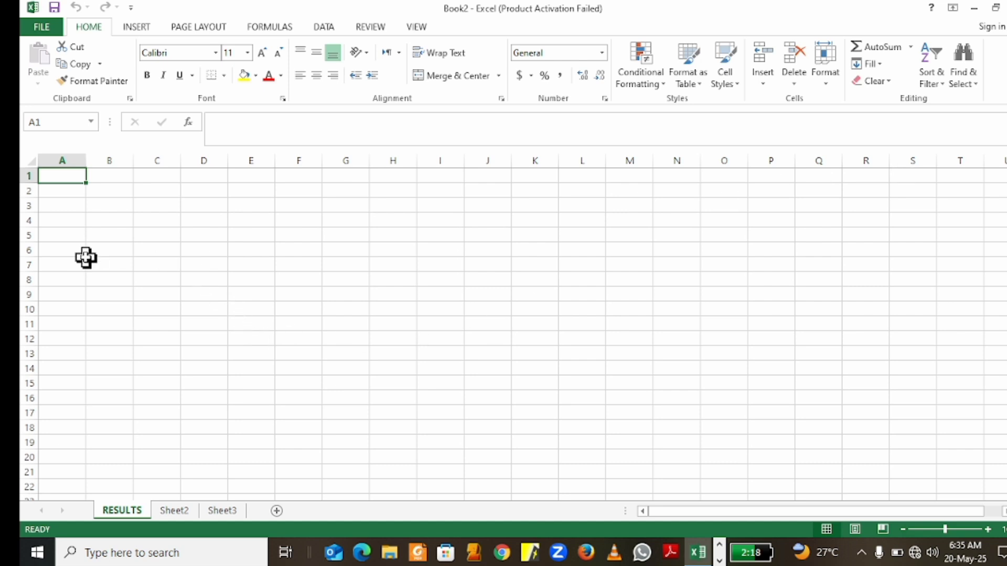
pyautogui.click(265, 238)
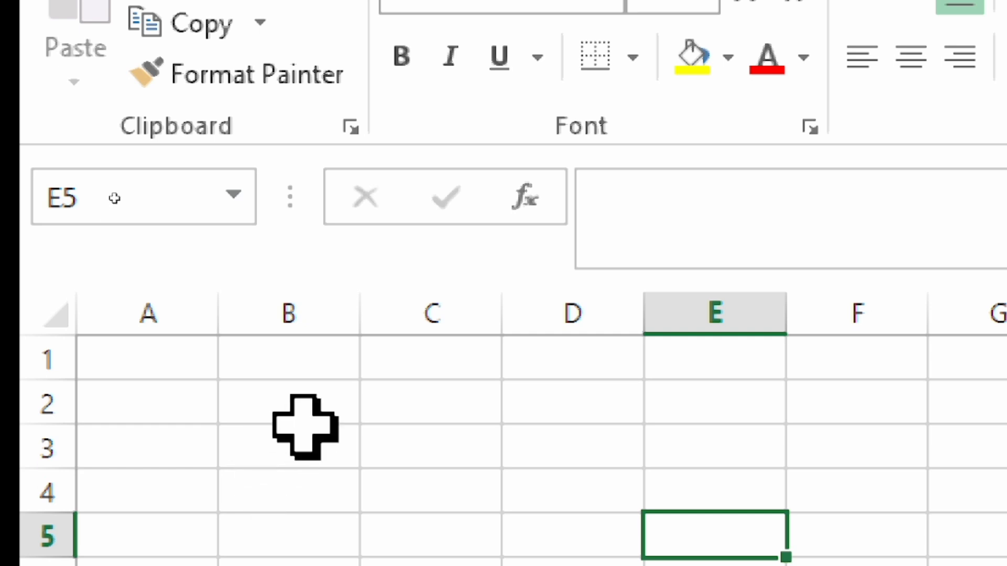
pyautogui.click(297, 456)
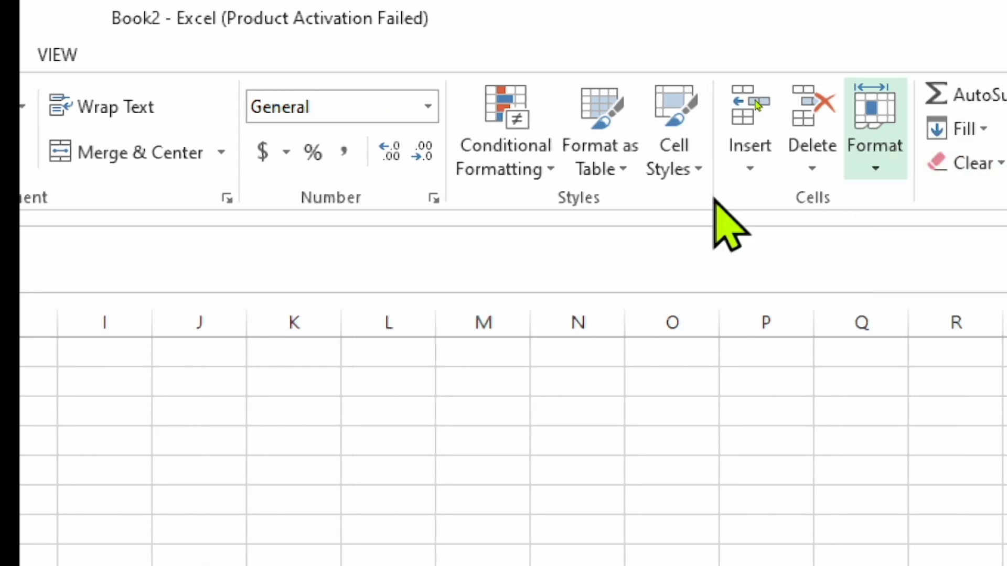
pyautogui.click(875, 179)
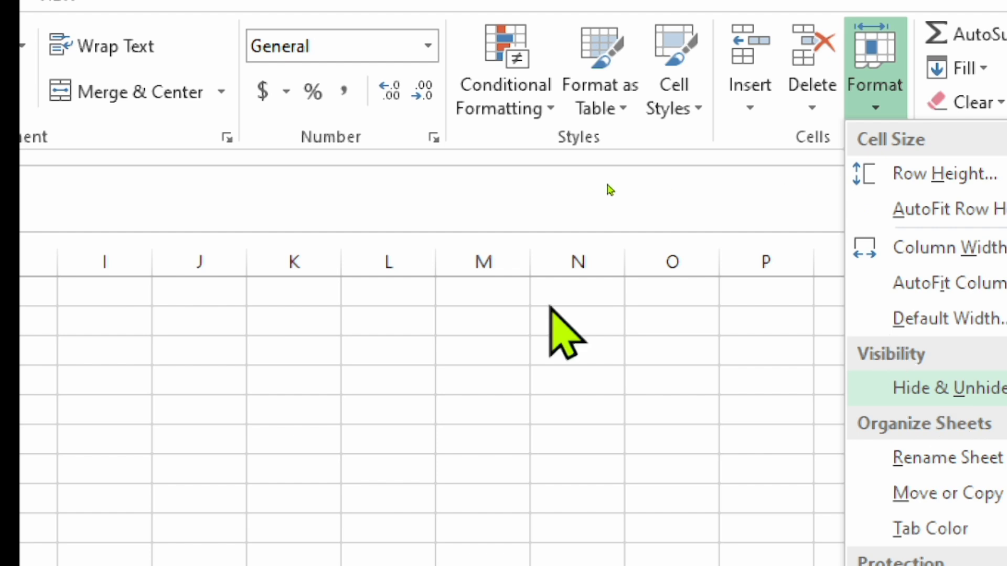
pyautogui.moveTo(941, 388)
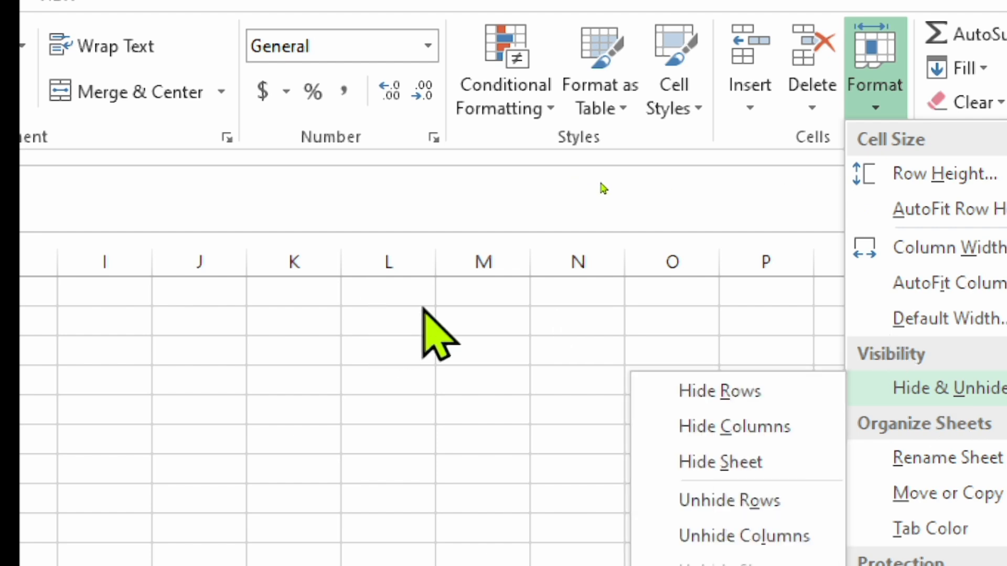
pyautogui.press('Escape')
pyautogui.press('Escape')
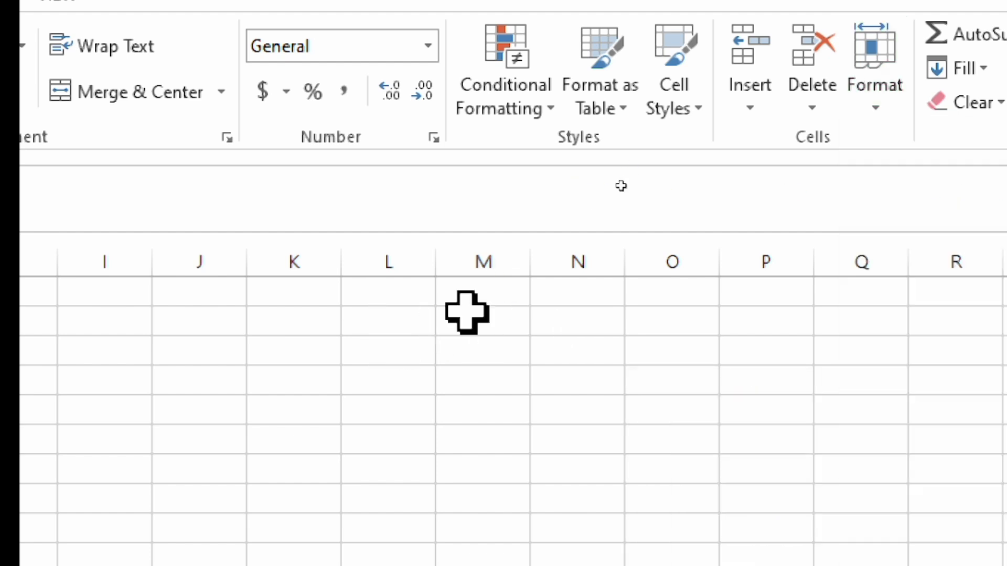
# - Hide column M, using cell M3 as the selection
pyautogui.click(497, 340)
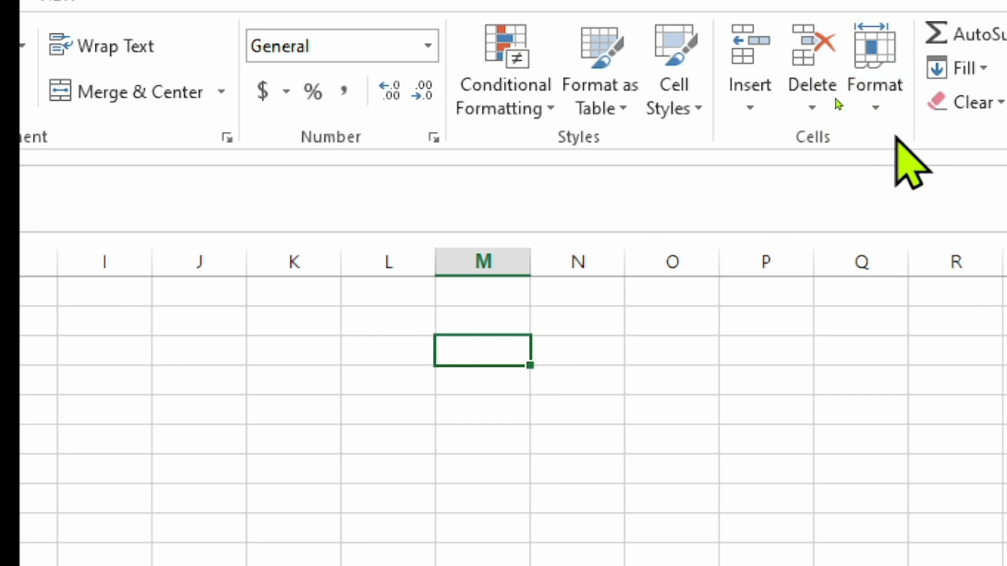
pyautogui.click(874, 107)
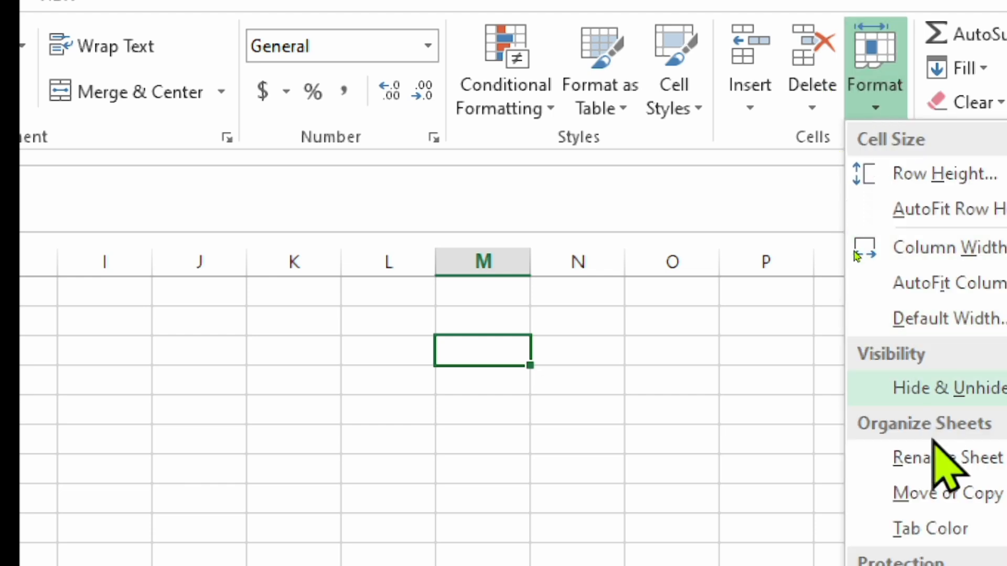
pyautogui.moveTo(939, 390)
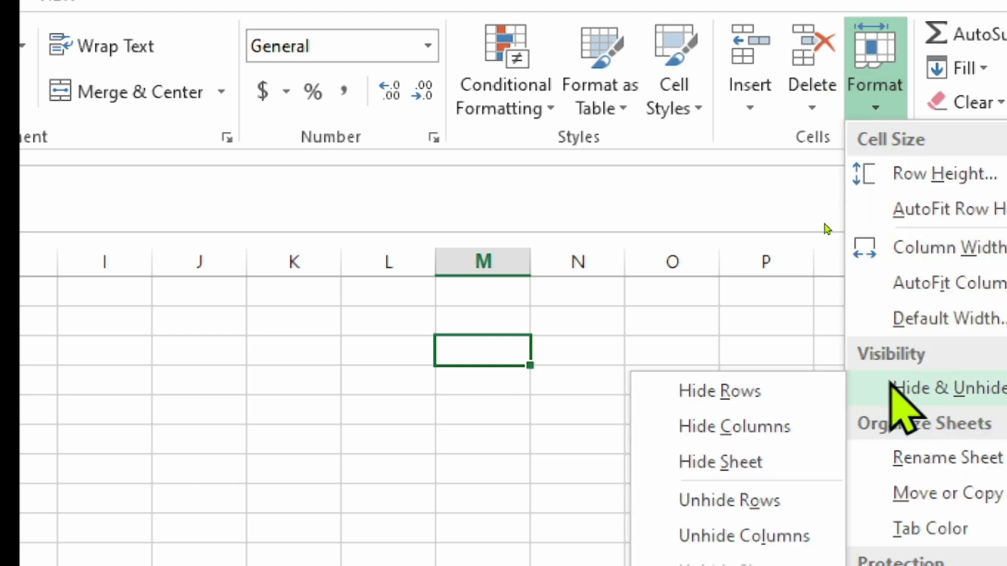
pyautogui.click(737, 425)
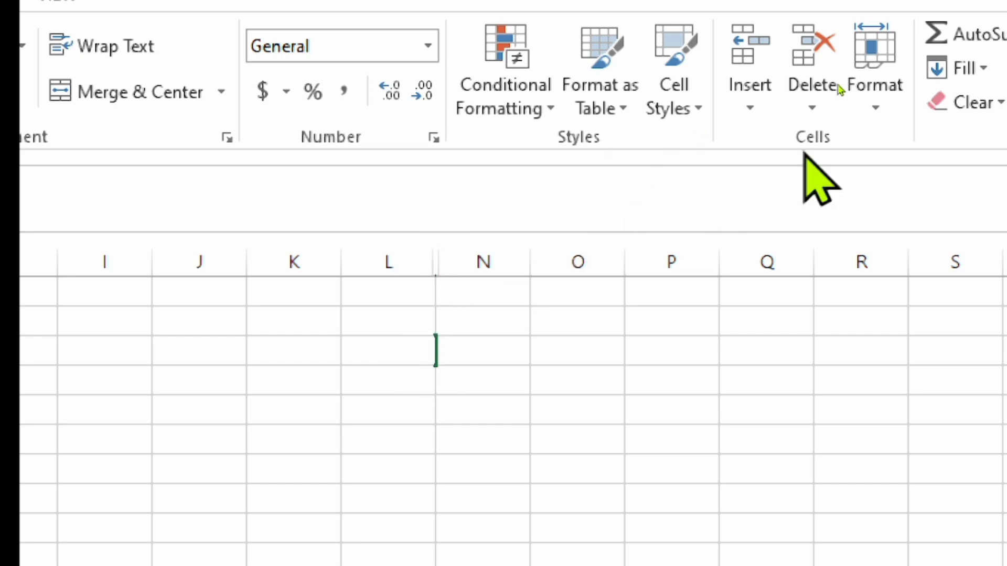
# - Unhide column M on the RESULTS sheet
pyautogui.click(872, 115)
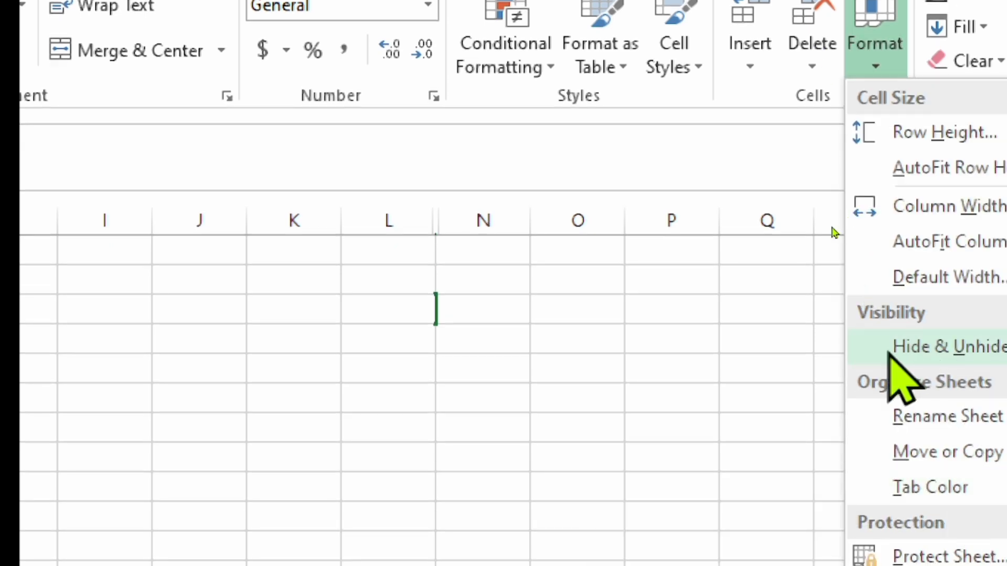
pyautogui.moveTo(861, 338)
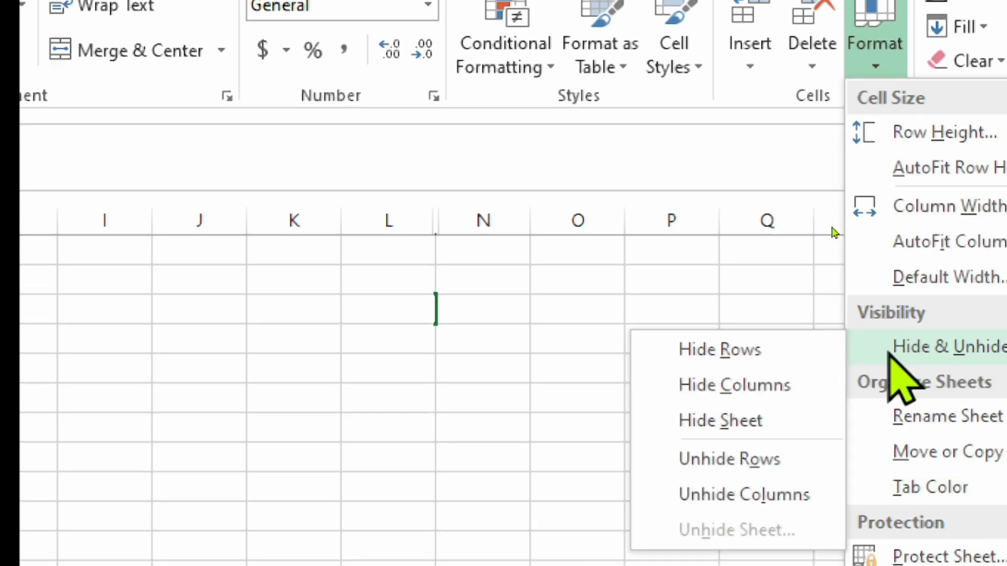
pyautogui.click(726, 495)
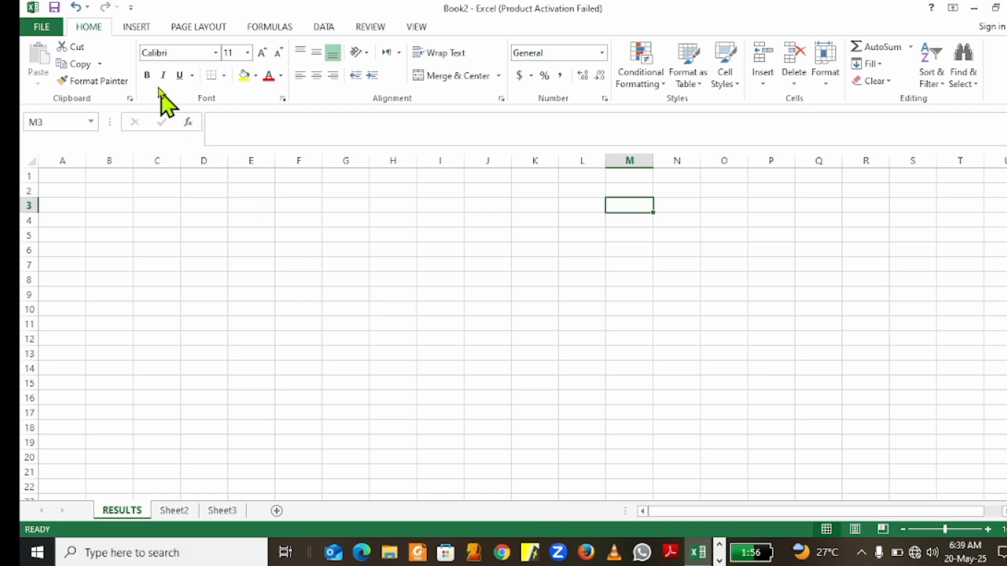
# - Insert an empty text box spanning about columns L to O and rows 5 to 11
pyautogui.click(138, 27)
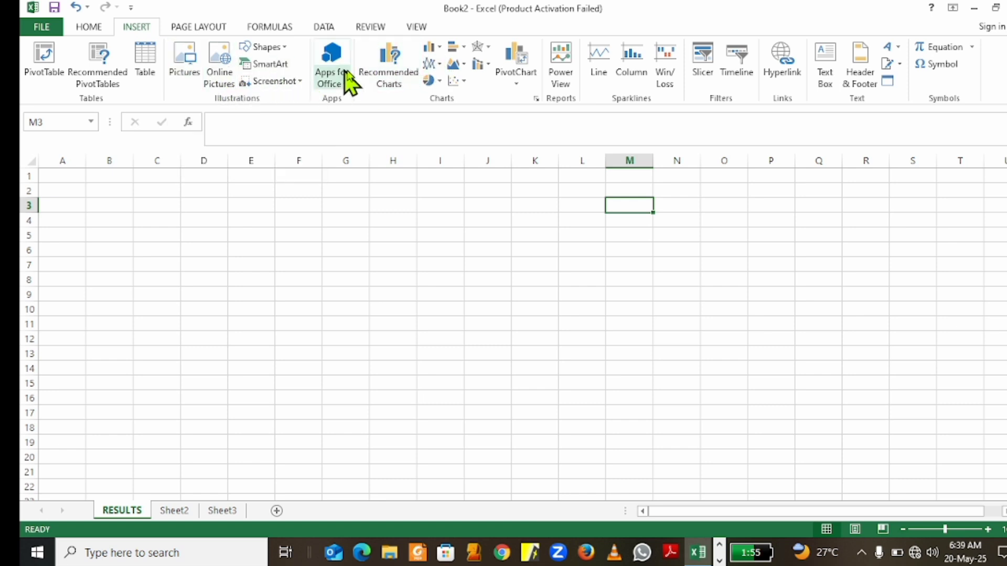
pyautogui.click(829, 76)
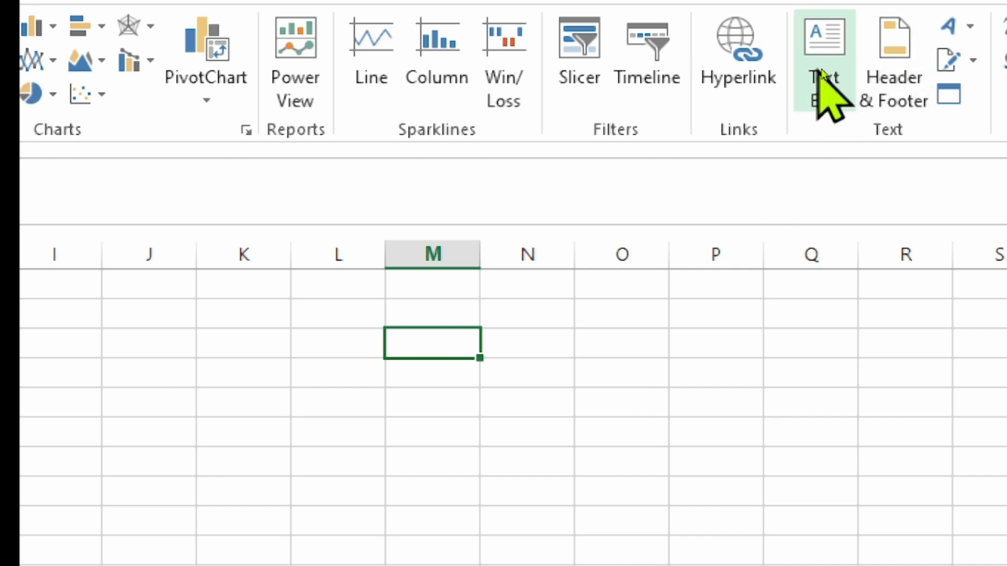
pyautogui.click(821, 77)
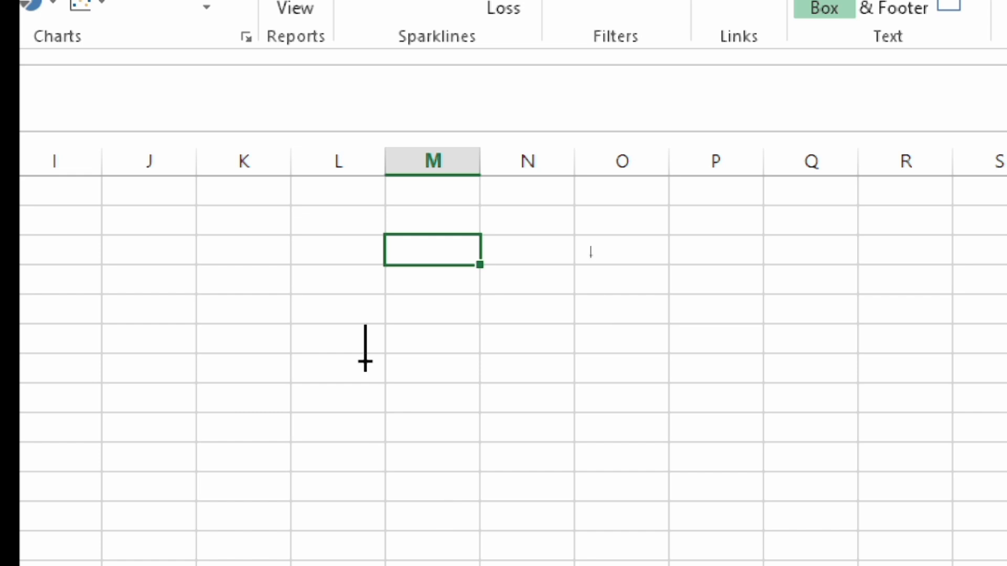
pyautogui.moveTo(294, 306); pyautogui.dragTo(546, 522)
pyautogui.moveTo(651, 412); pyautogui.dragTo(650, 501)
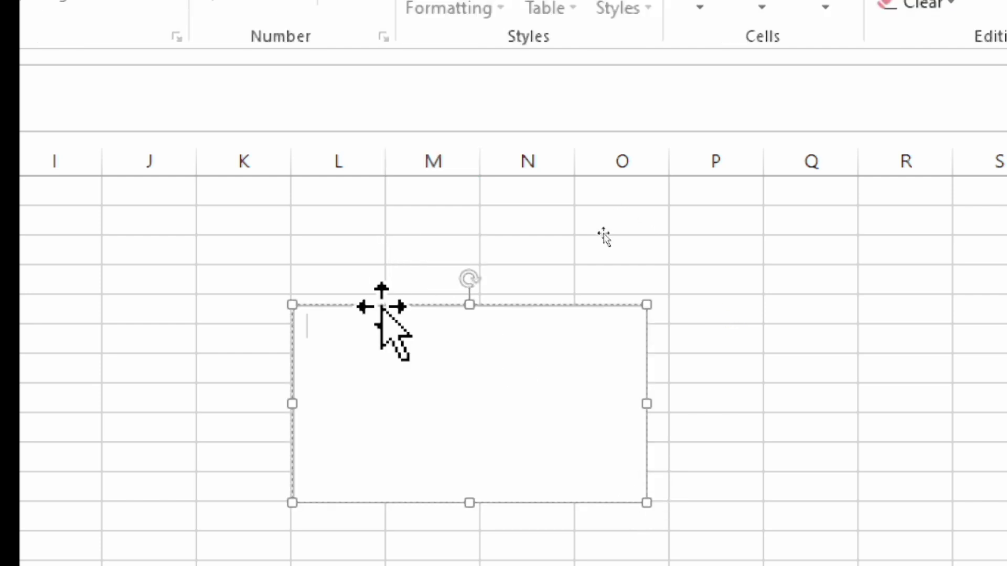
# - Move the text box to cover about columns D to G and rows 6 to 12, and deselect it
pyautogui.moveTo(382, 307); pyautogui.dragTo(566, 280)
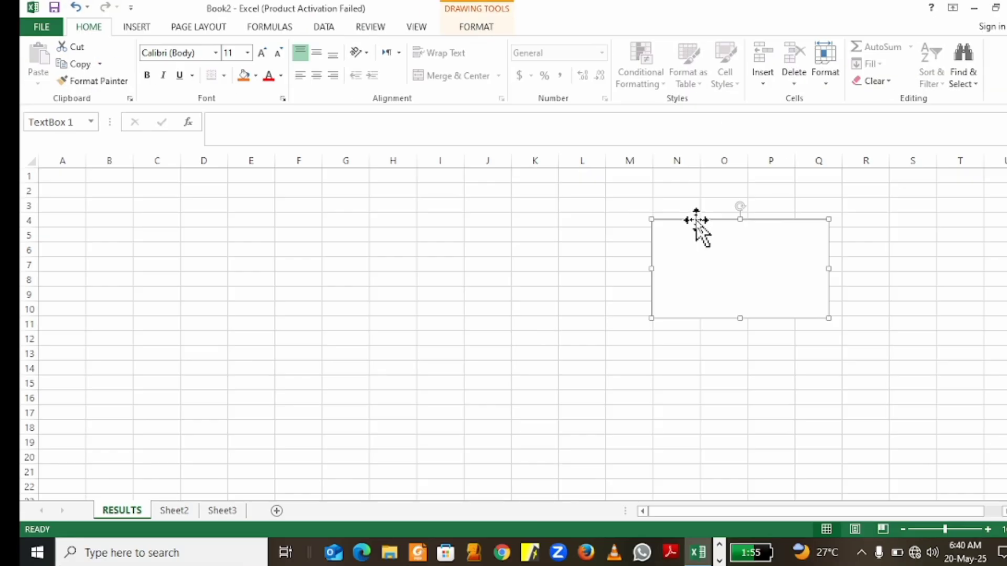
pyautogui.moveTo(696, 220); pyautogui.dragTo(238, 244)
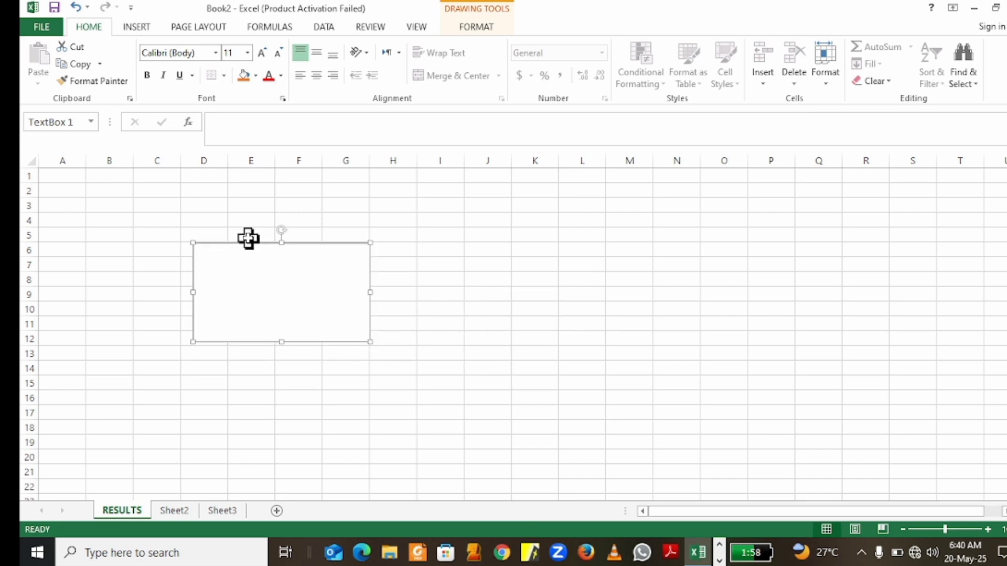
pyautogui.click(430, 284)
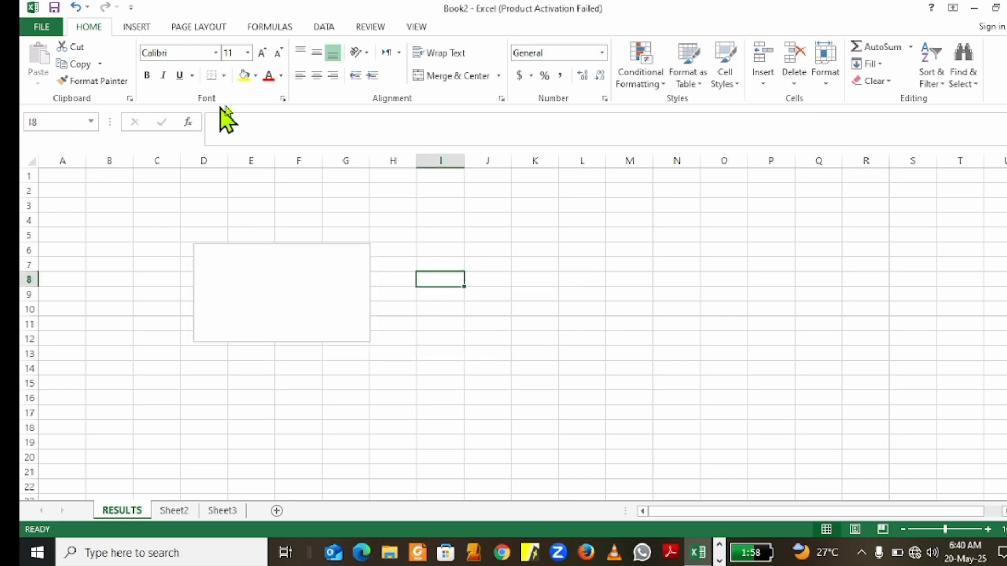
pyautogui.click(137, 27)
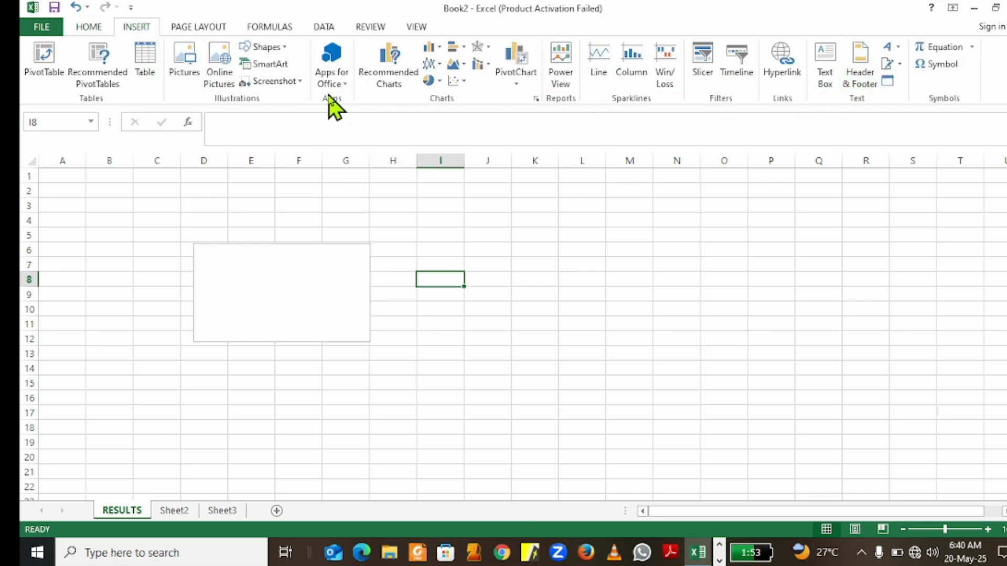
pyautogui.click(218, 30)
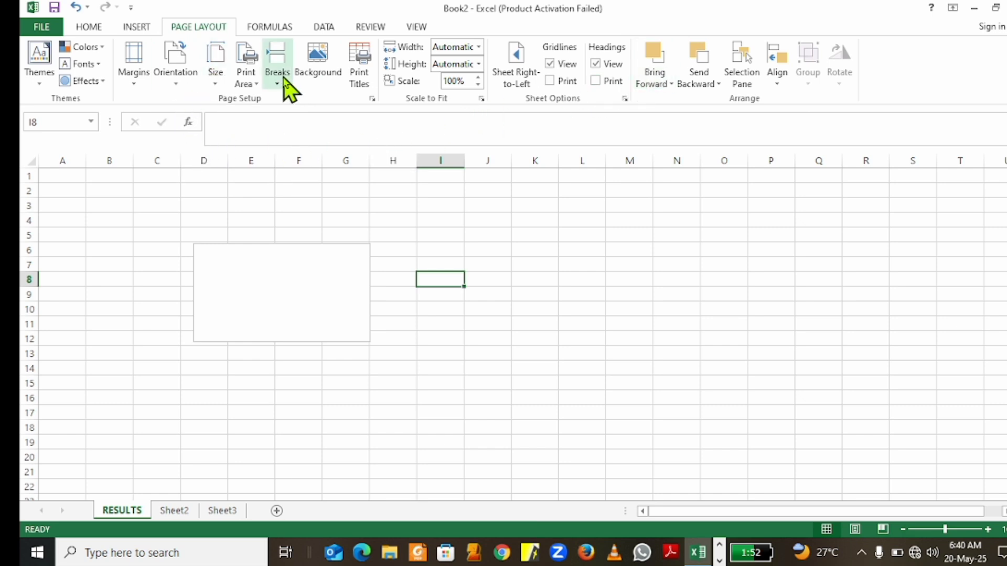
pyautogui.click(265, 27)
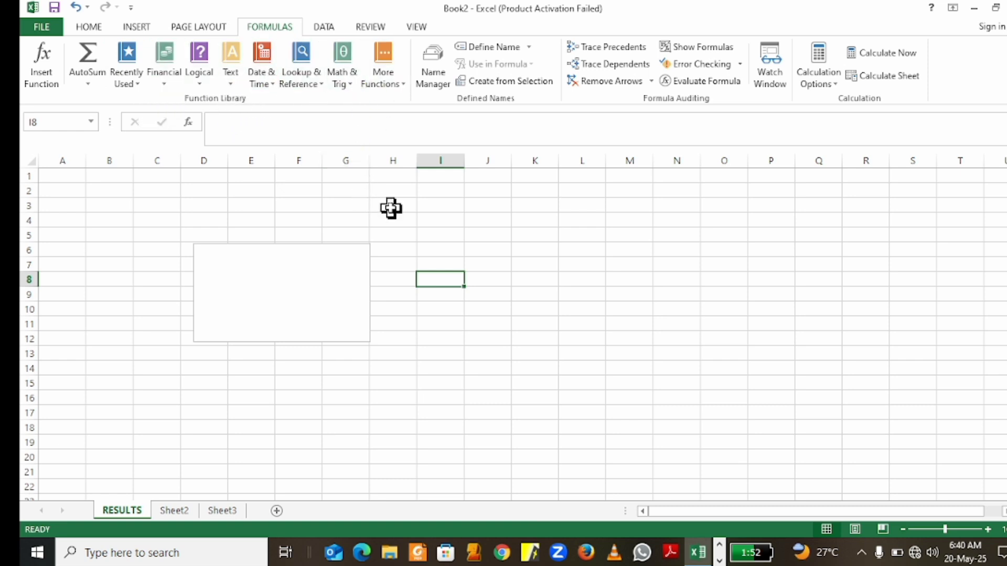
# - Insert the TODAY date function into cell J8 of the RESULTS sheet
pyautogui.click(496, 282)
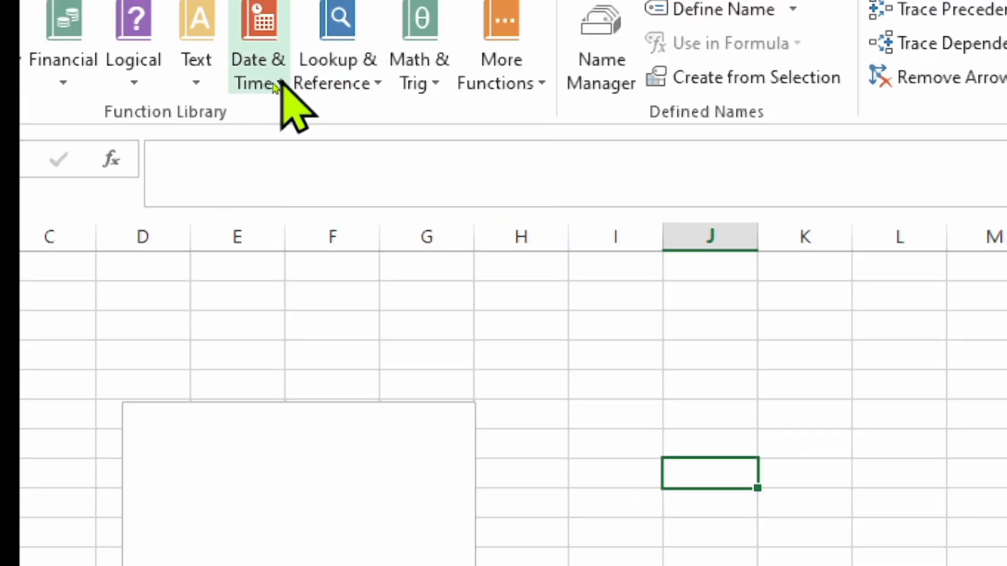
pyautogui.click(275, 84)
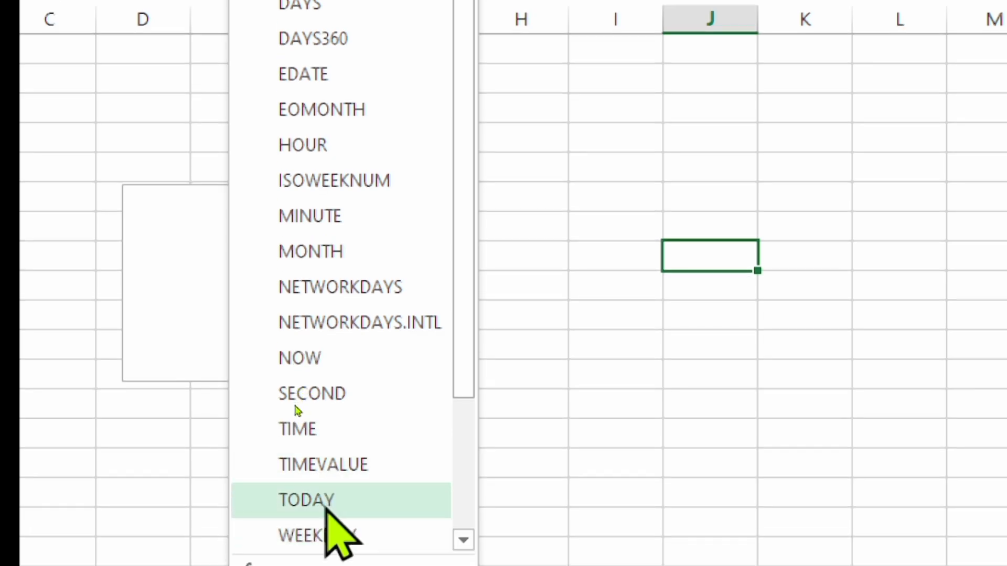
pyautogui.press('Escape')
pyautogui.click(307, 386)
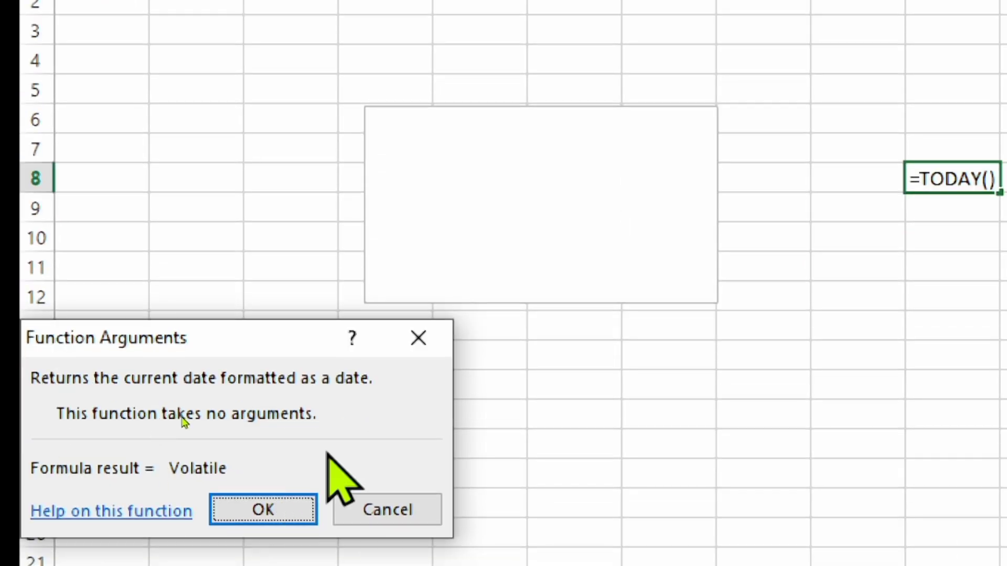
pyautogui.click(281, 507)
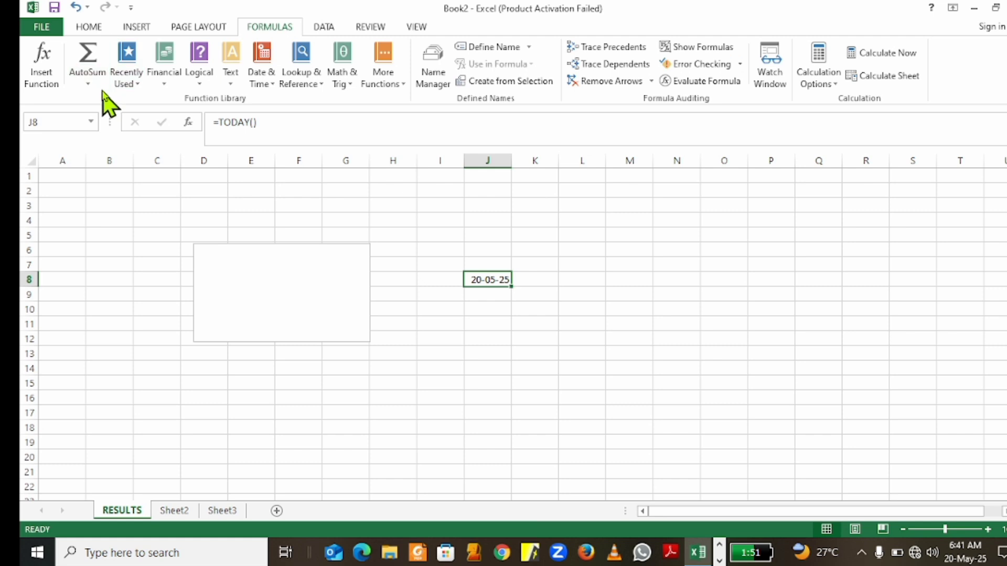
pyautogui.click(323, 28)
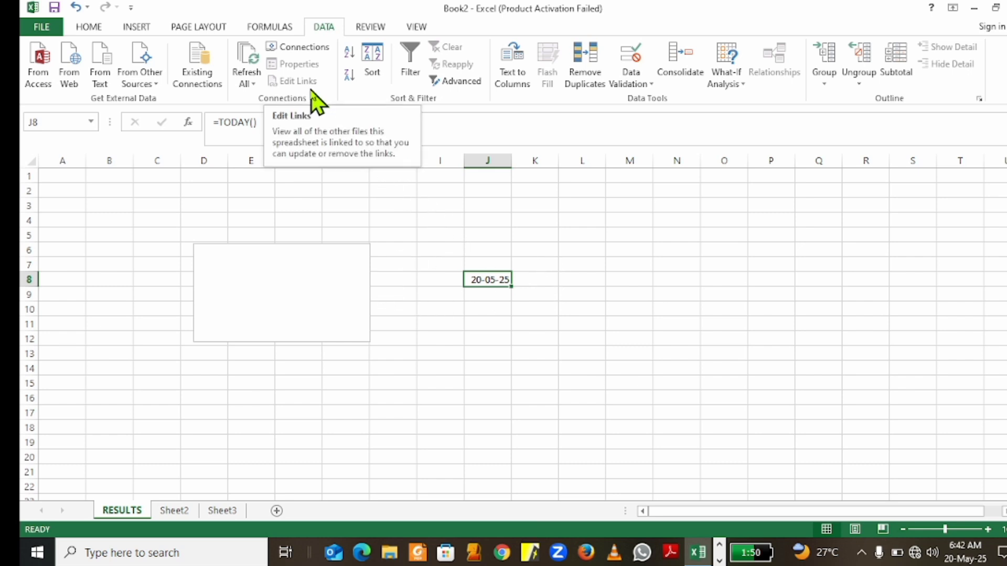
pyautogui.click(370, 27)
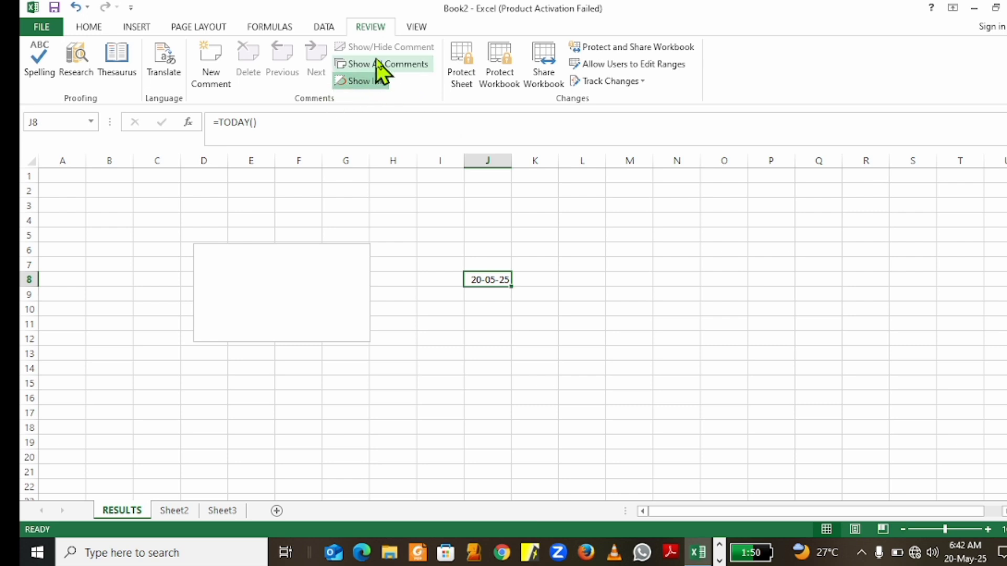
pyautogui.click(417, 27)
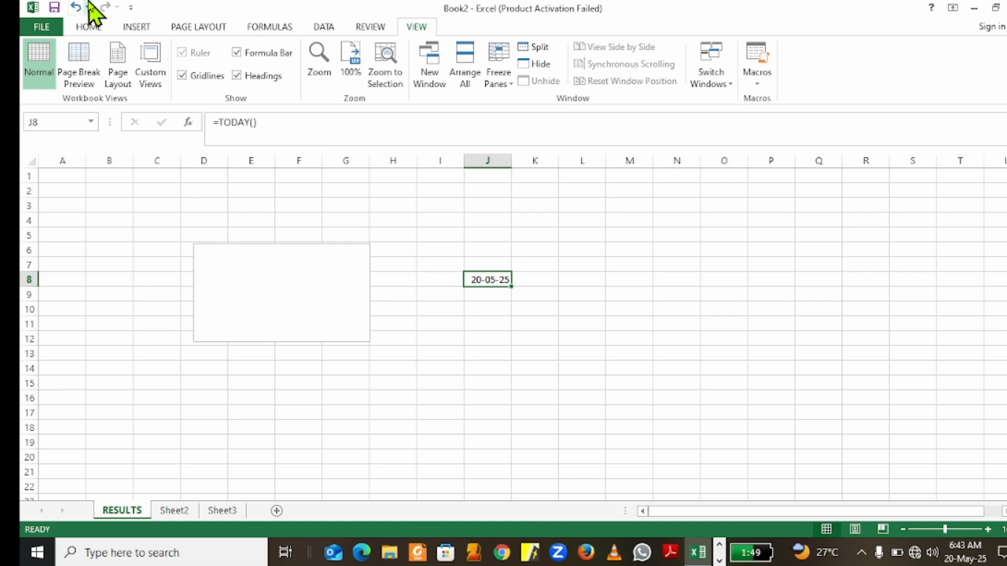
pyautogui.click(85, 28)
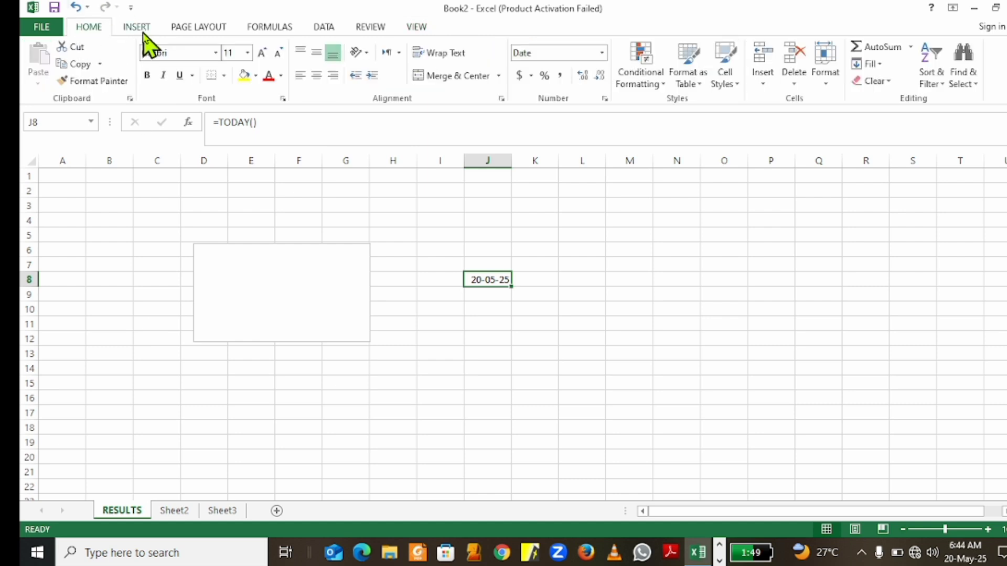